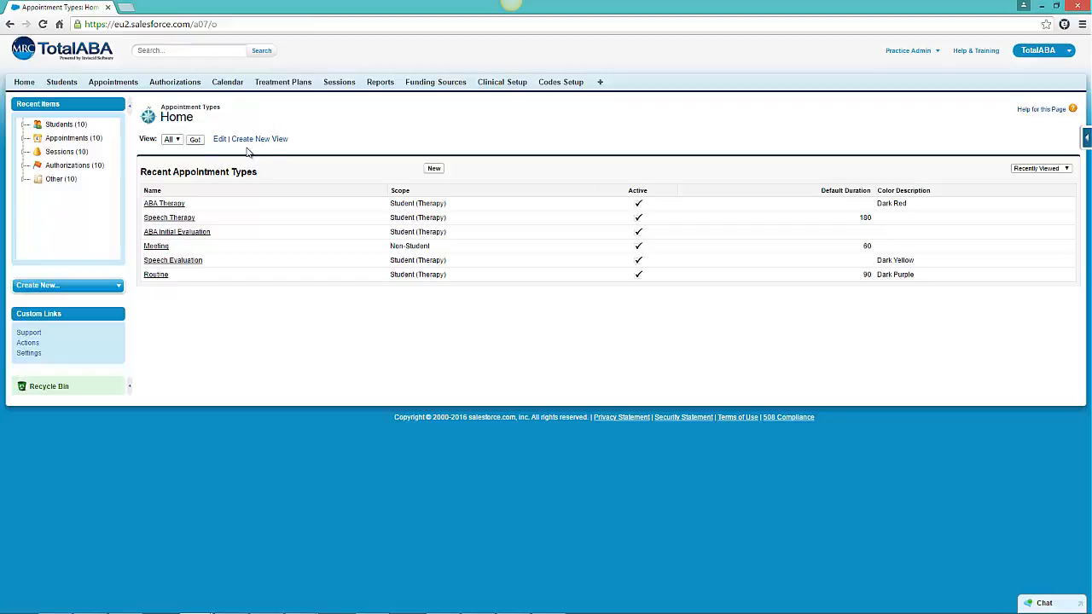
Open the list of all appointment types and start a new appointment type named Supervision.
{"action": "left_click", "coordinate": [195, 140]}
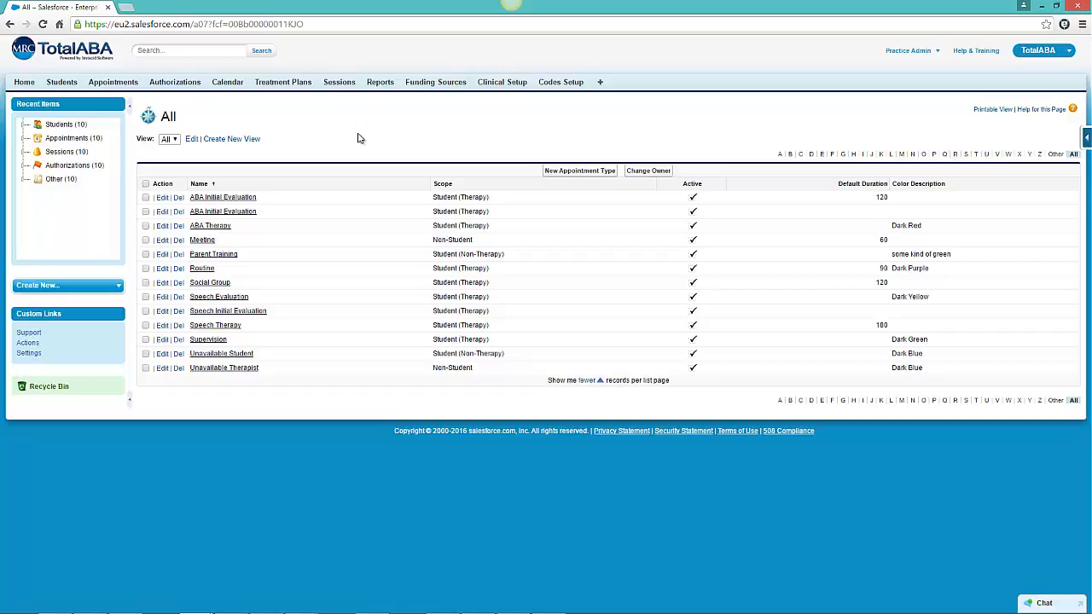
{"action": "left_click", "coordinate": [589, 171]}
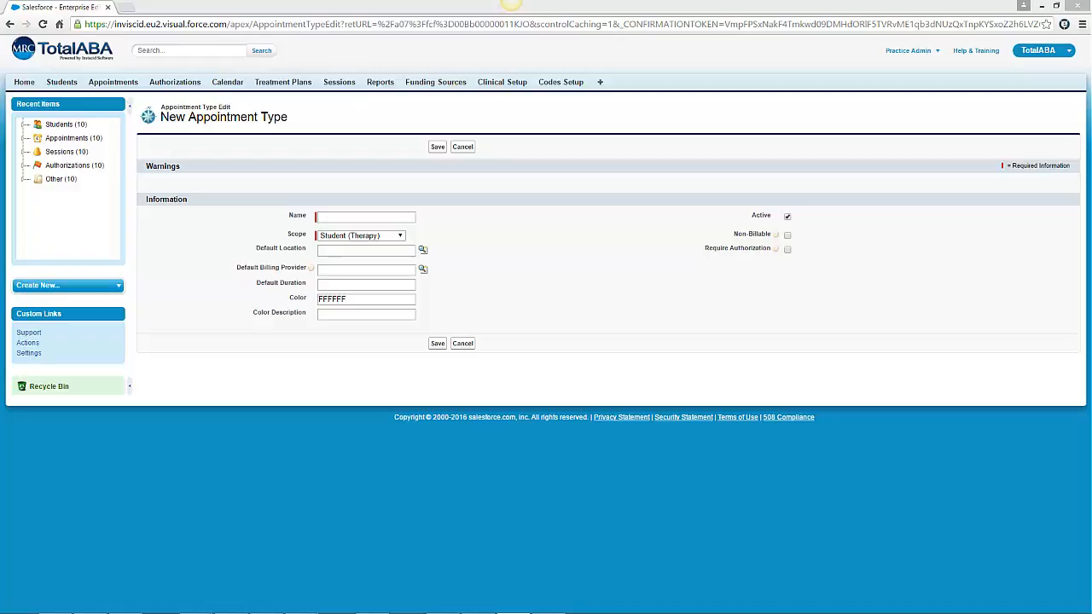
{"action": "left_click", "coordinate": [355, 216]}
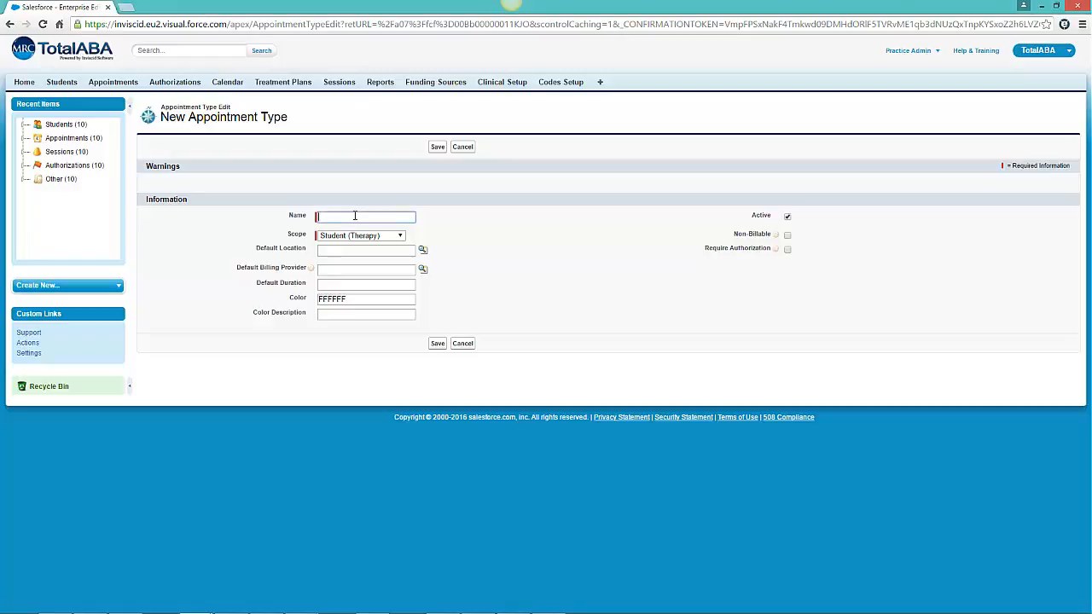
{"action": "type", "text": "Supervision"}
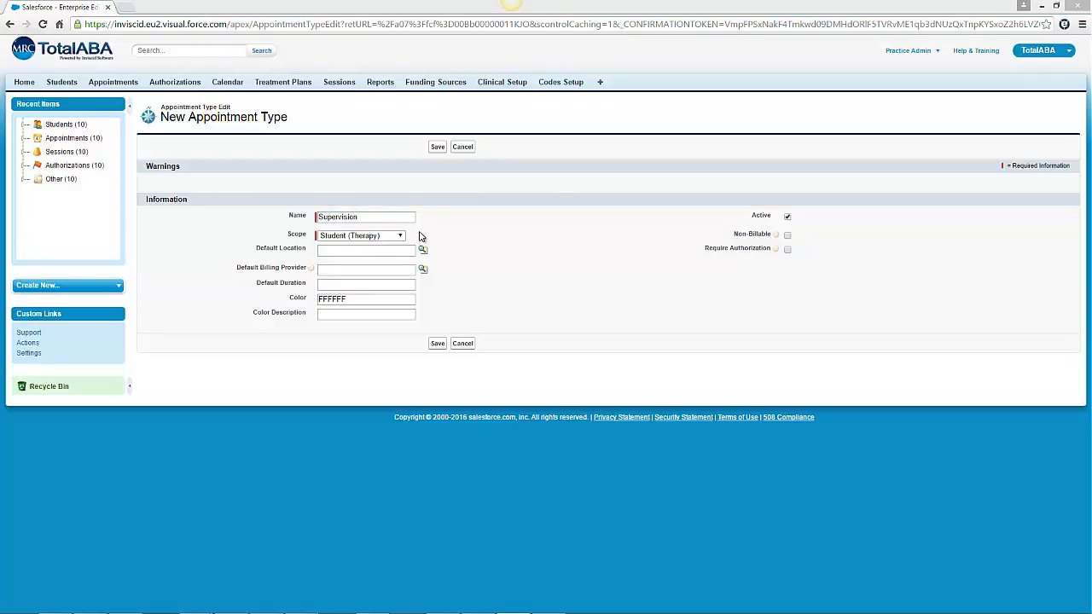
Examine the scope options available for the new appointment type.
{"action": "left_click", "coordinate": [401, 236]}
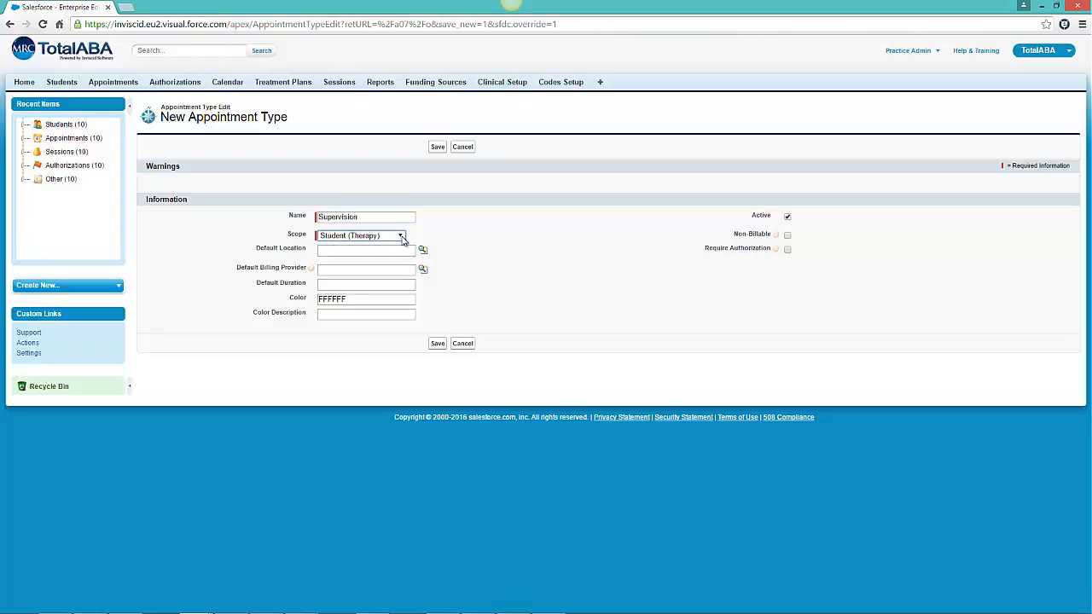
{"action": "left_click", "coordinate": [401, 237]}
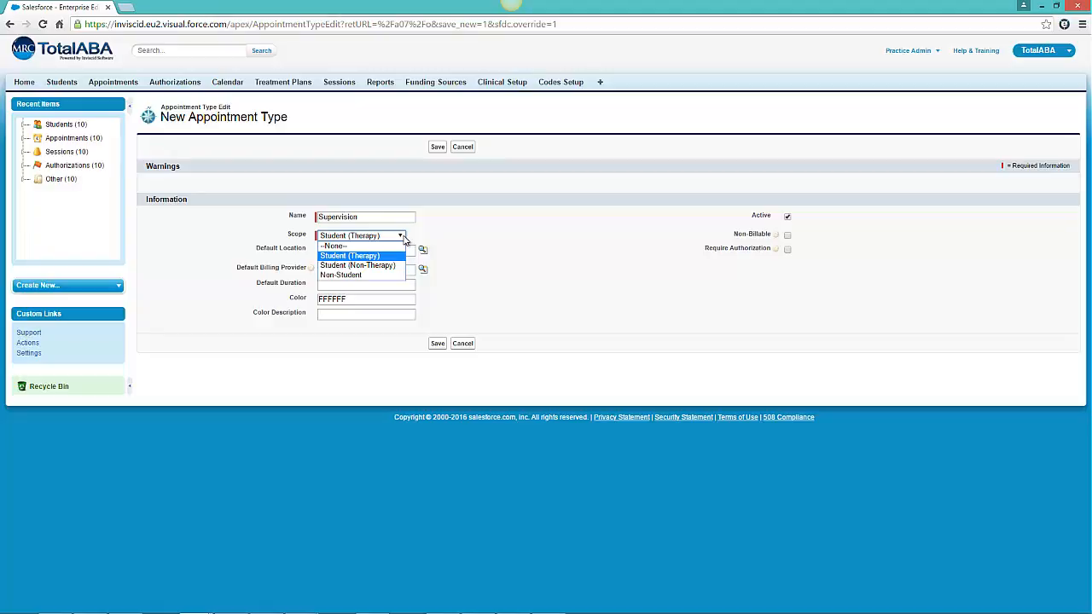
{"action": "left_click", "coordinate": [403, 238]}
{"action": "left_click", "coordinate": [400, 237]}
{"action": "left_click", "coordinate": [400, 238]}
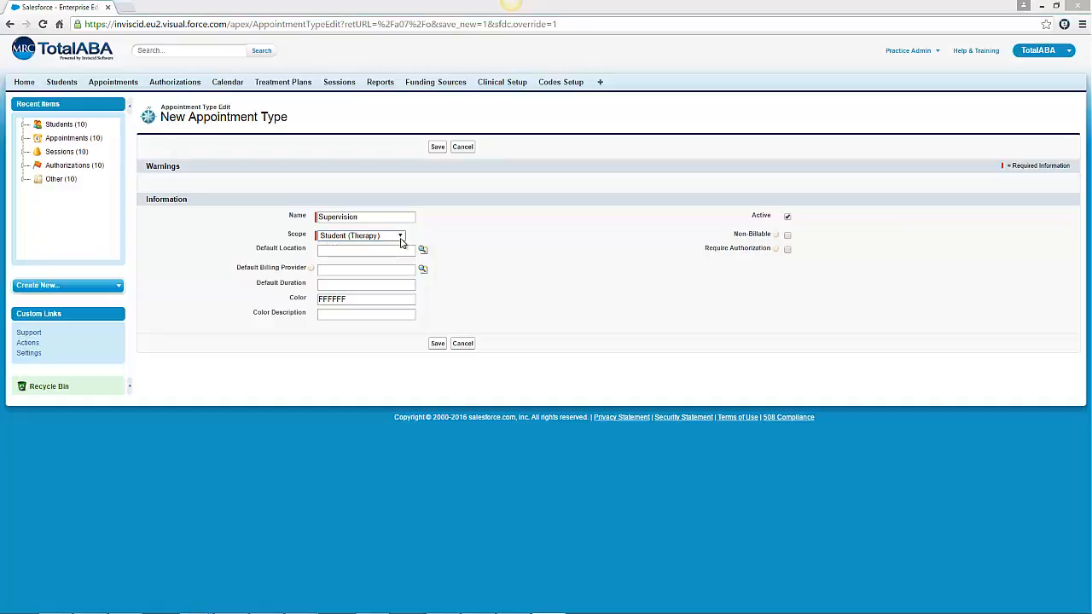
{"action": "left_click", "coordinate": [401, 241]}
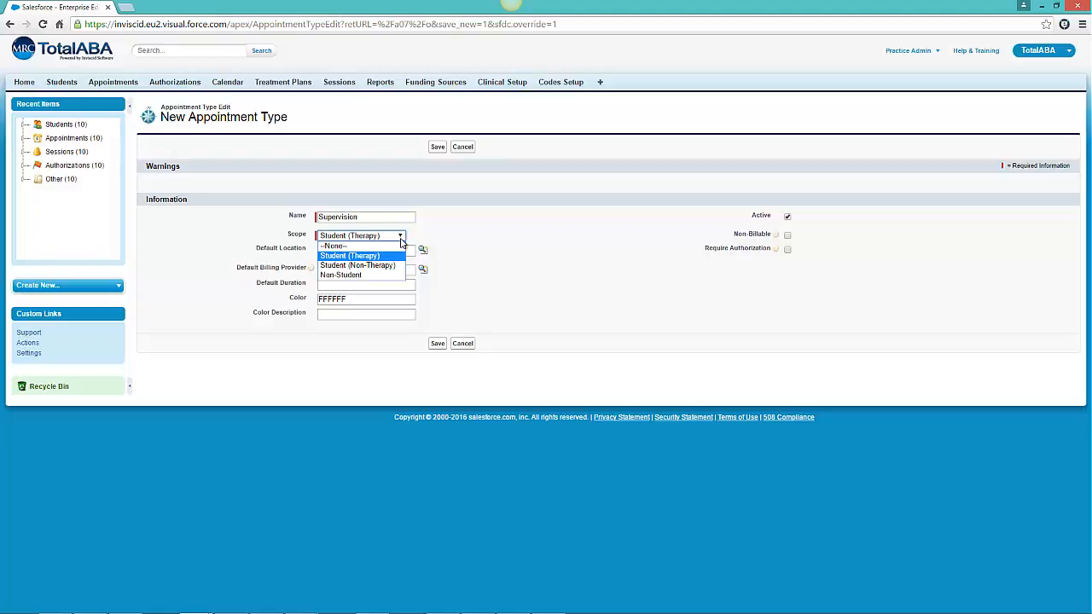
{"action": "left_click", "coordinate": [400, 241]}
{"action": "left_click", "coordinate": [400, 241]}
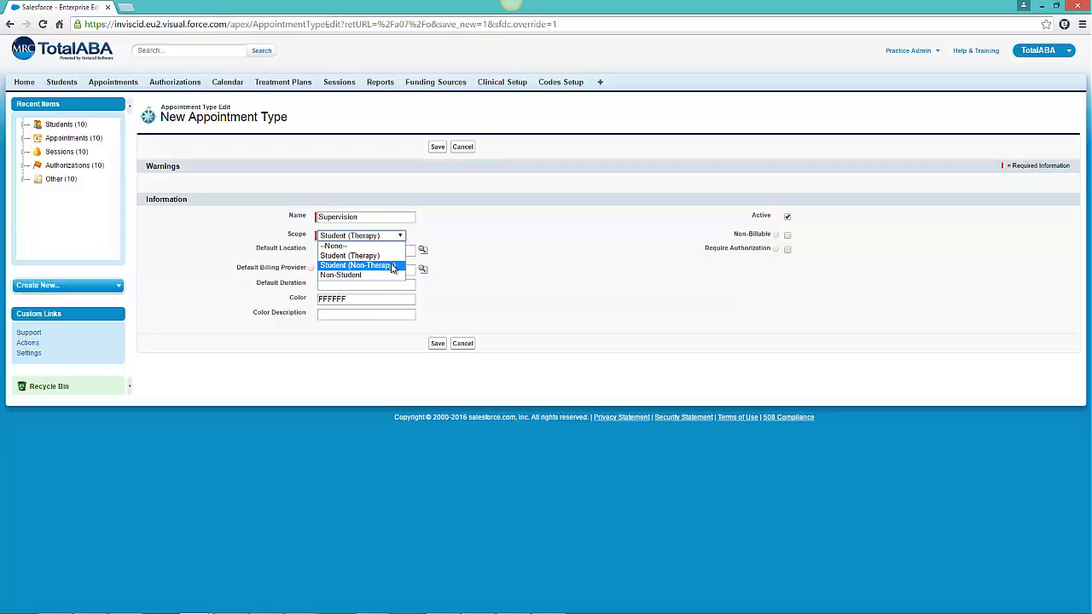
{"action": "left_click", "coordinate": [403, 237]}
{"action": "left_click", "coordinate": [404, 237]}
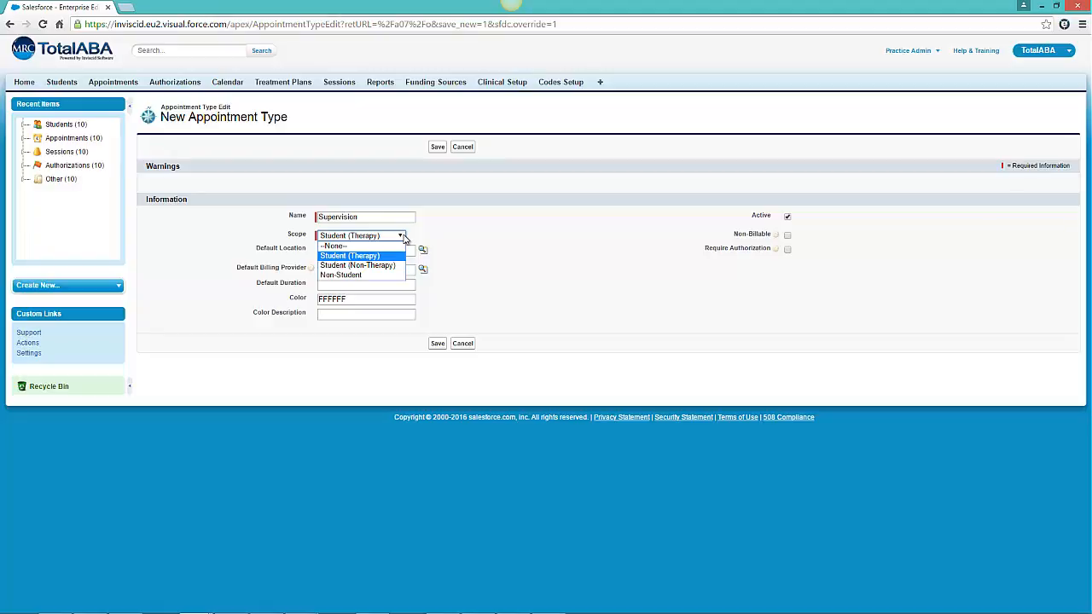
{"action": "left_click", "coordinate": [403, 237]}
{"action": "left_click", "coordinate": [404, 237]}
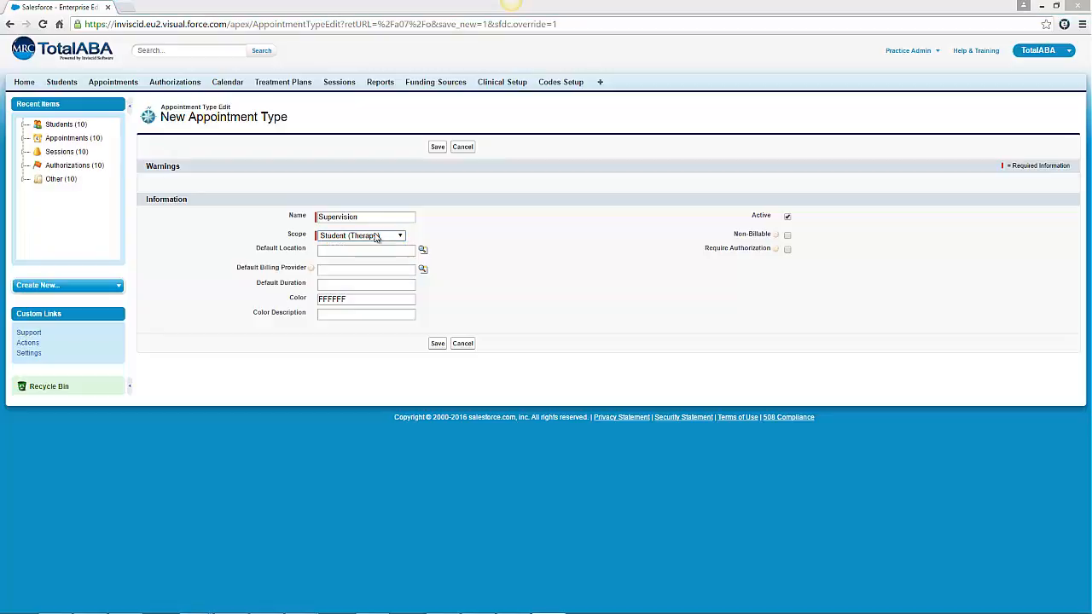
Set the appointment type's scope to Student (Therapy).
{"action": "left_click", "coordinate": [376, 238]}
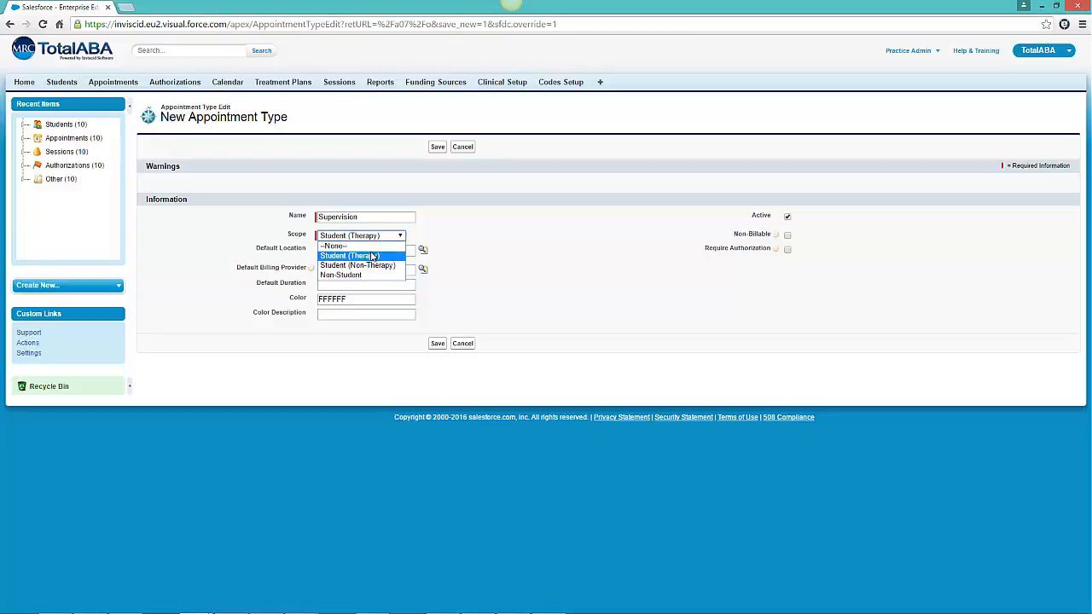
{"action": "left_click", "coordinate": [373, 257]}
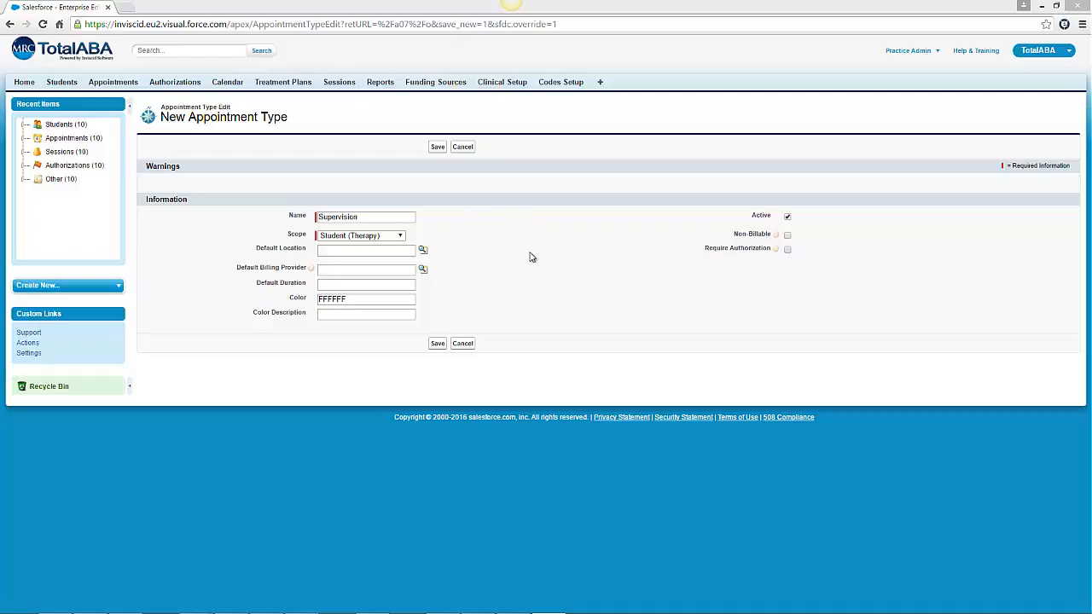
Look up Home as the default location and clear the field again.
{"action": "left_click", "coordinate": [423, 250]}
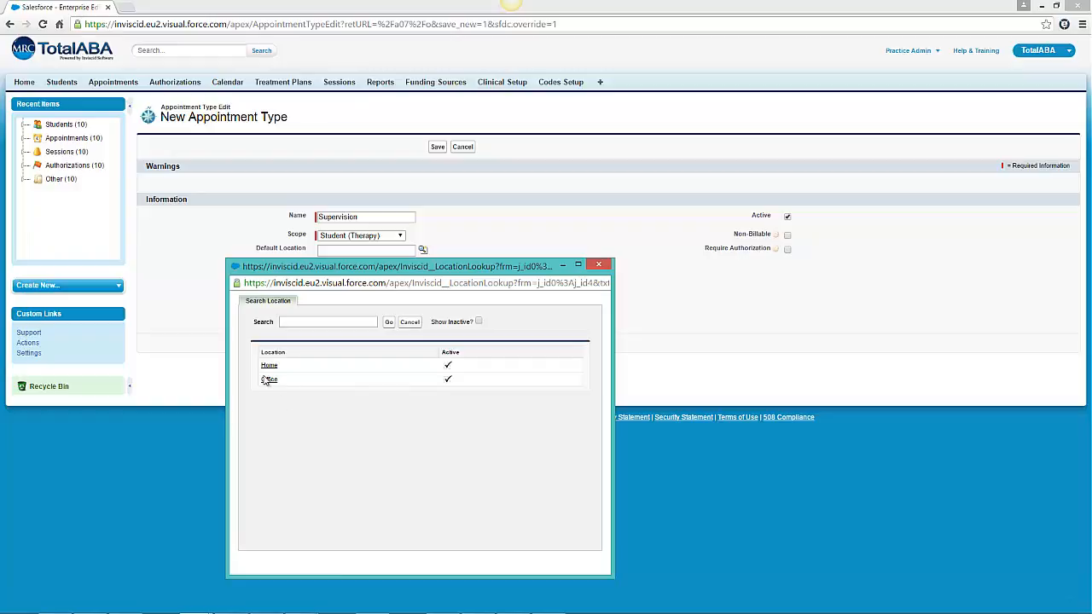
{"action": "left_click", "coordinate": [269, 365]}
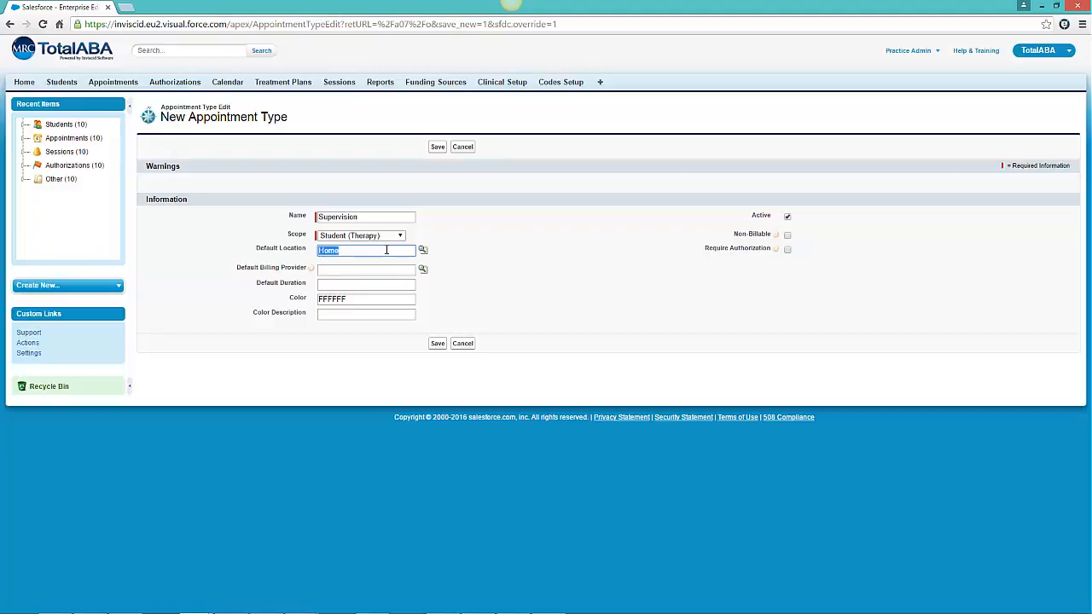
{"action": "key", "text": "BackSpace"}
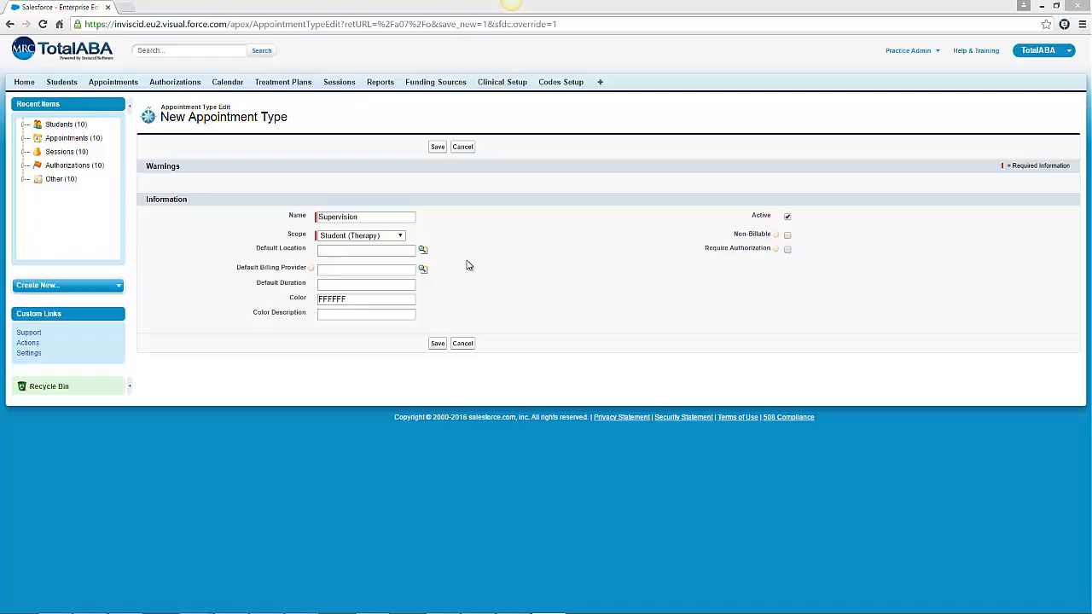
Examine the staff members offered as default billing provider and close the lookup without choosing one.
{"action": "left_click", "coordinate": [421, 272]}
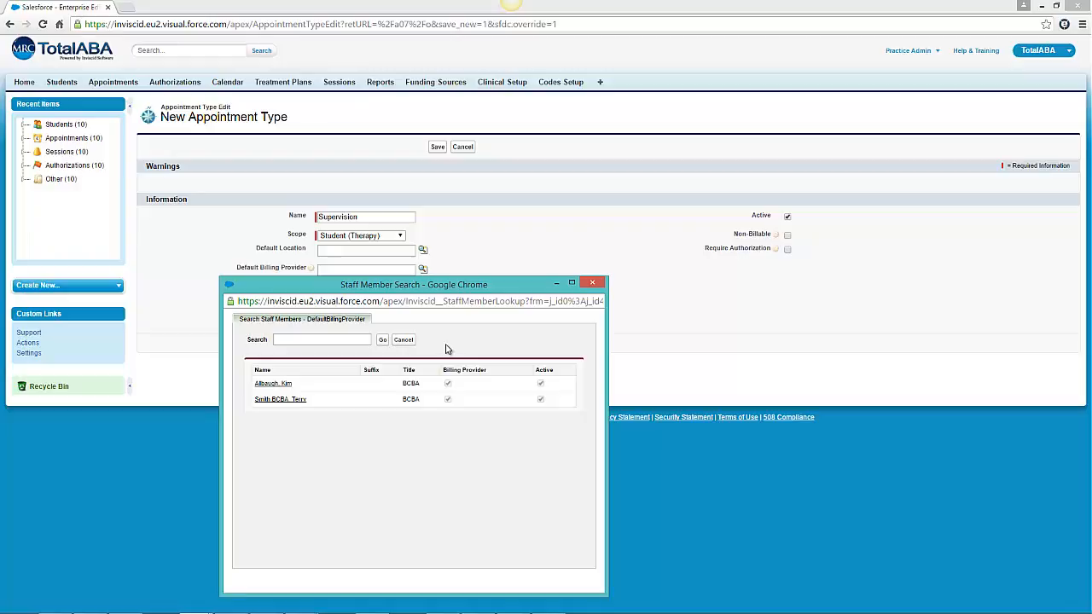
{"action": "left_click", "coordinate": [594, 283]}
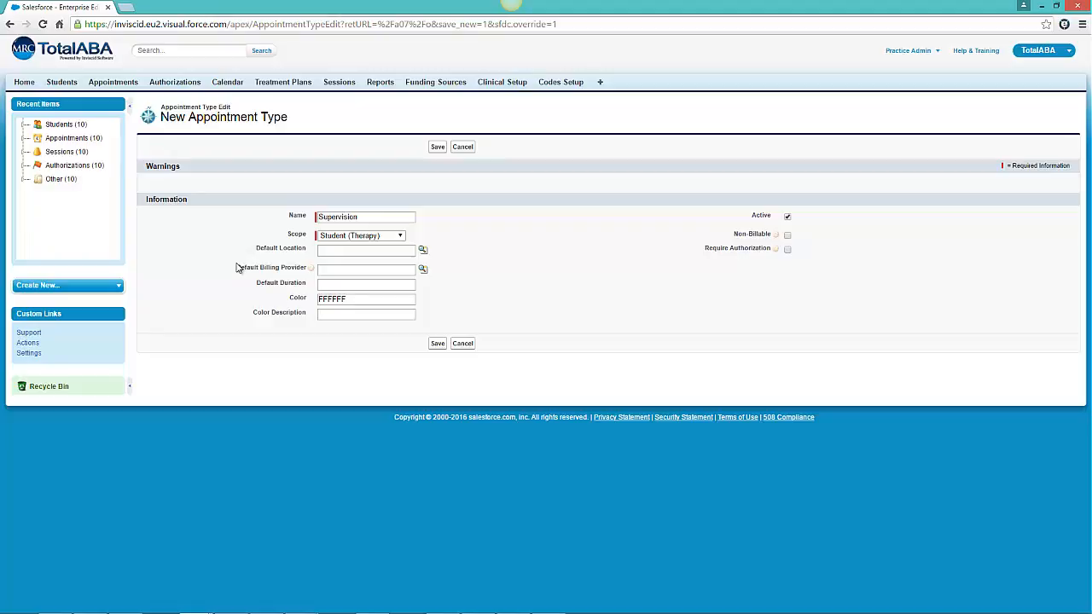
Enter 90 as the default duration and clear the value again.
{"action": "left_click", "coordinate": [399, 287]}
{"action": "type", "text": "90"}
{"action": "key", "text": "BackSpace"}
{"action": "key", "text": "BackSpace"}
{"action": "left_click", "coordinate": [550, 612]}
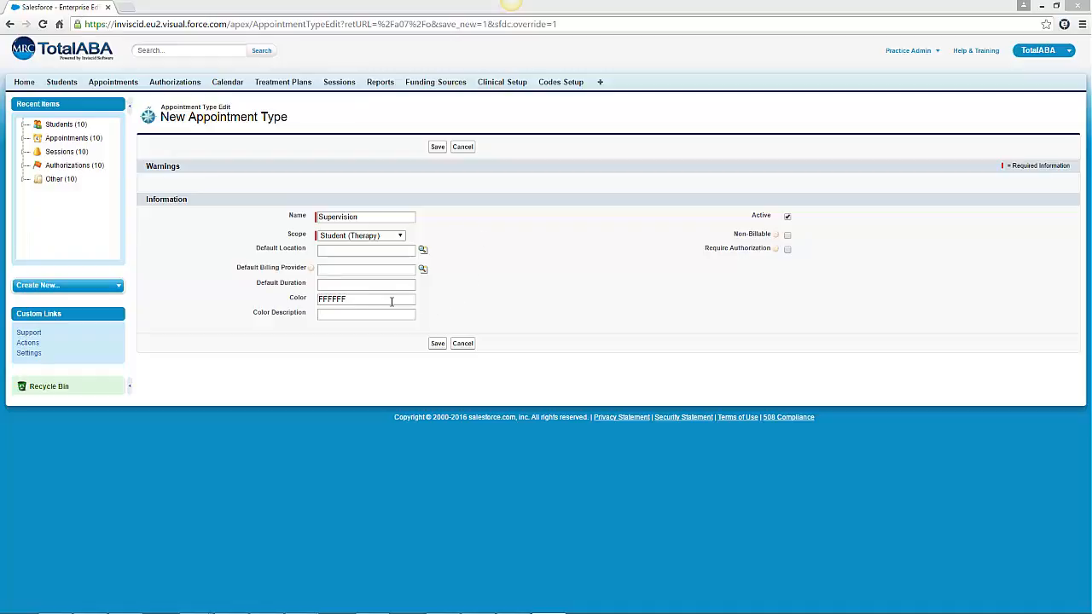
Set the appointment type's color to dark blue 0A0AA8 and its color description to Dark Blue.
{"action": "left_click", "coordinate": [386, 301]}
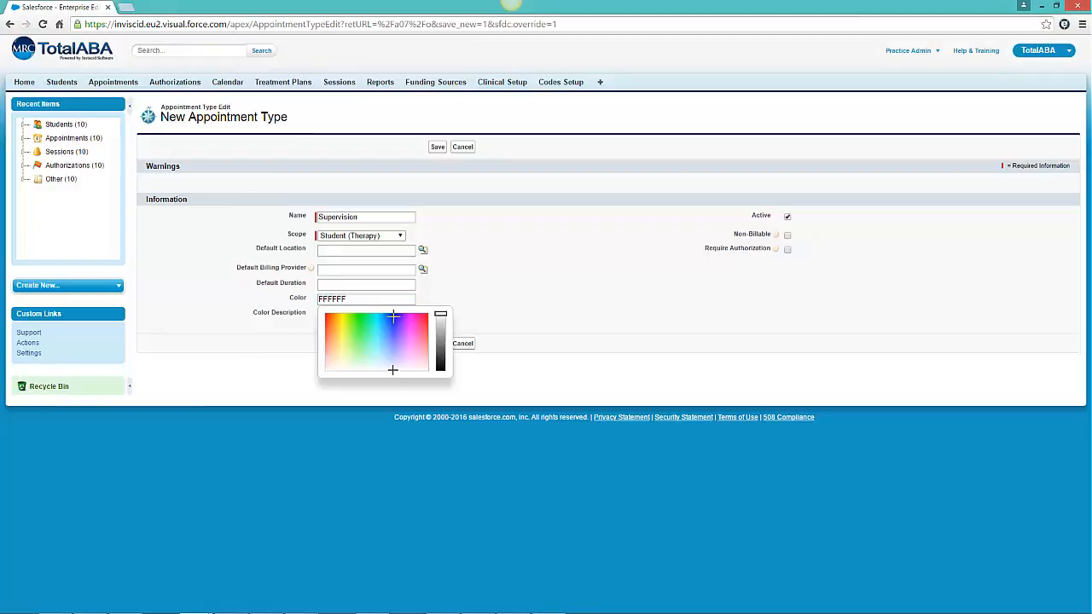
{"action": "left_click", "coordinate": [393, 317]}
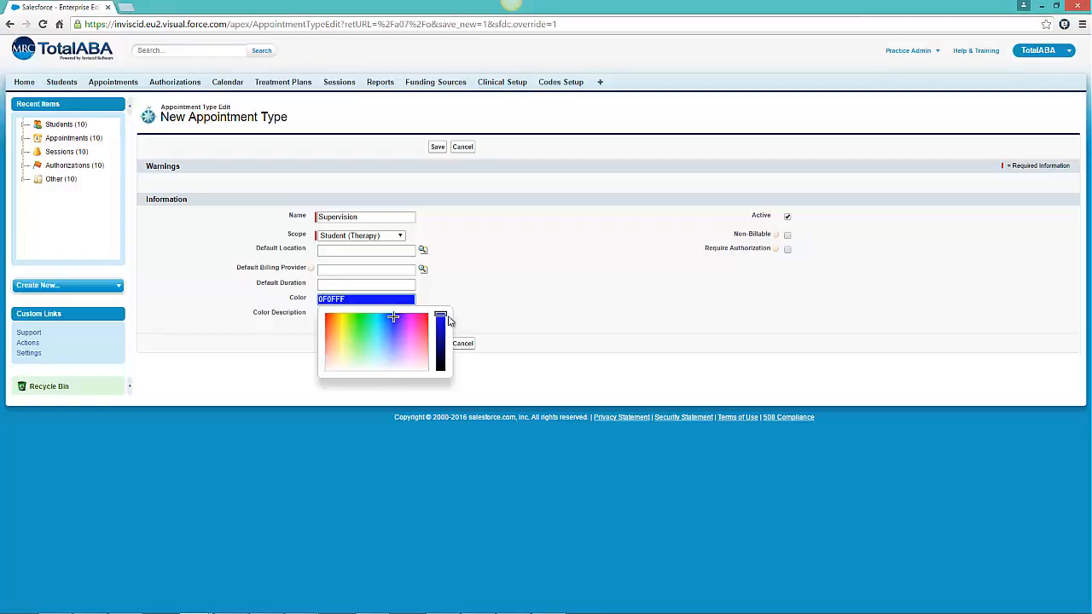
{"action": "mouse_move", "coordinate": [443, 317]}
{"action": "left_mouse_down"}
{"action": "mouse_move", "coordinate": [442, 362]}
{"action": "mouse_move", "coordinate": [444, 337]}
{"action": "left_mouse_up"}
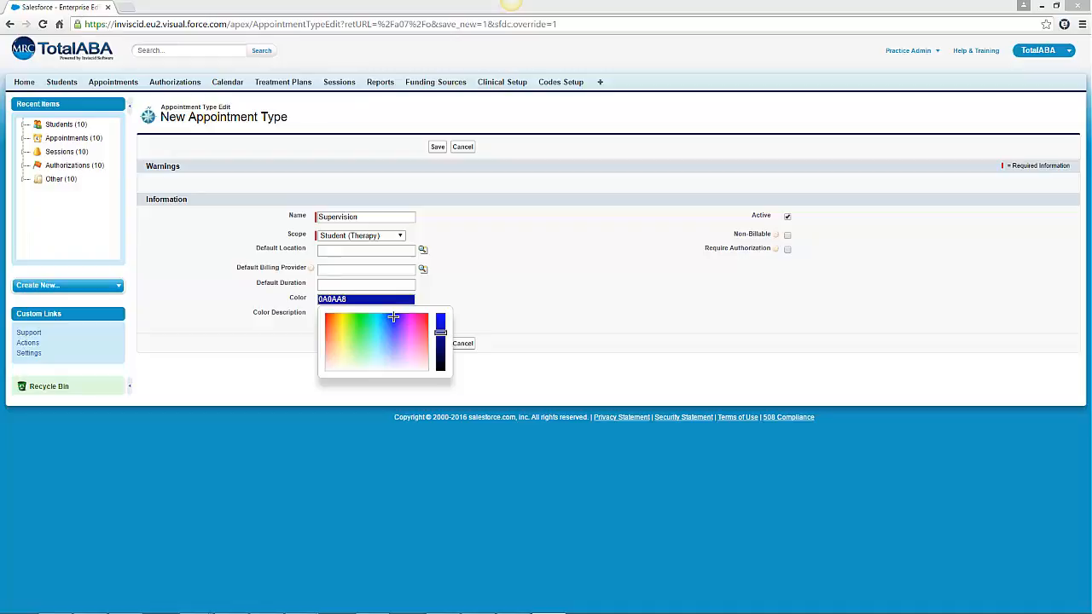
{"action": "left_click", "coordinate": [351, 314]}
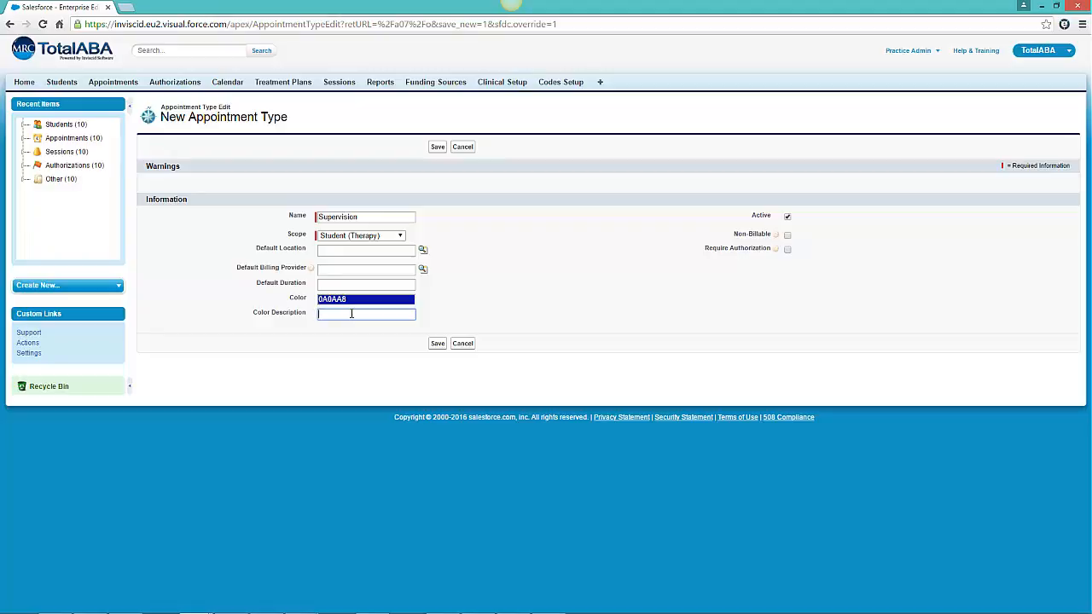
{"action": "type", "text": "Dark Blue"}
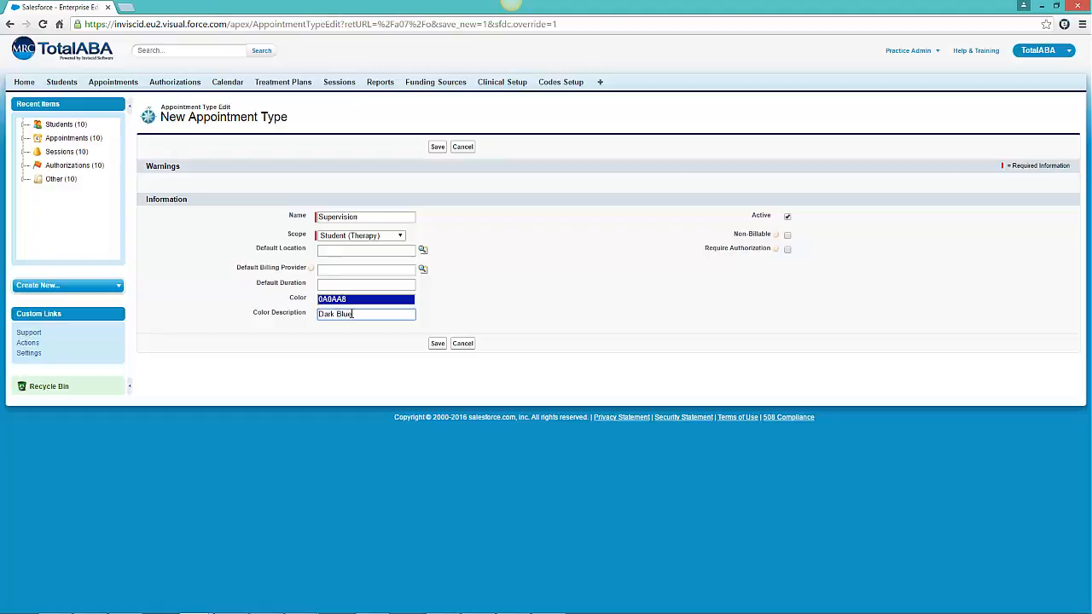